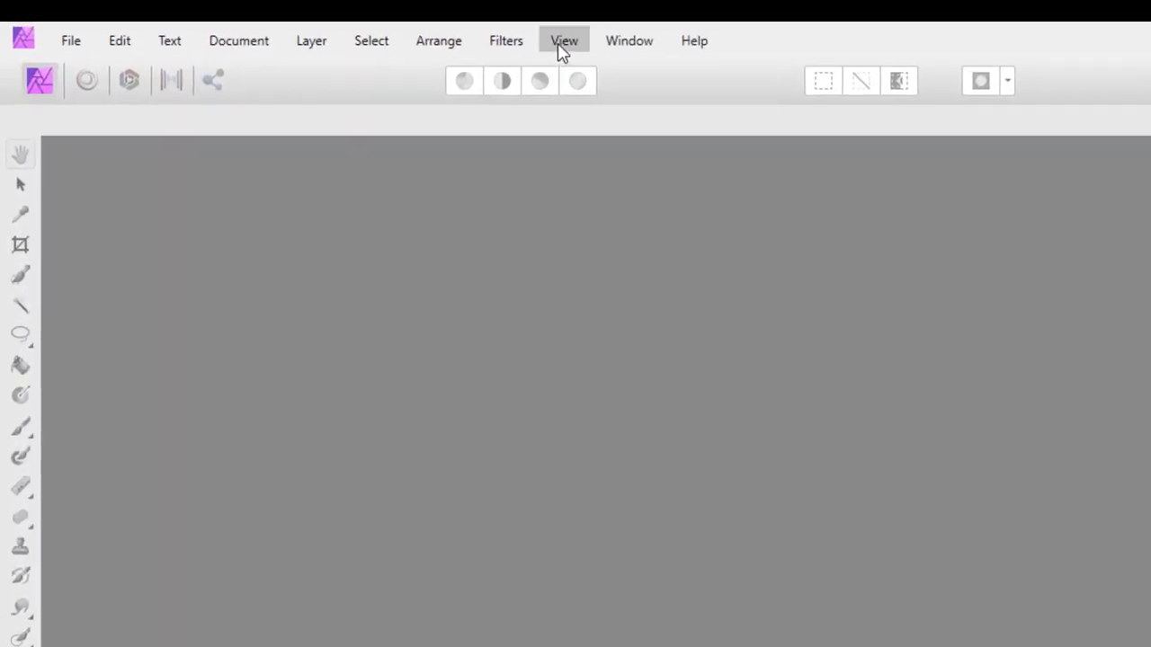
Browse the View menu, try dropping a stock photo on the empty workspace, then open File
{"action": "left_click", "coordinate": [559, 49]}
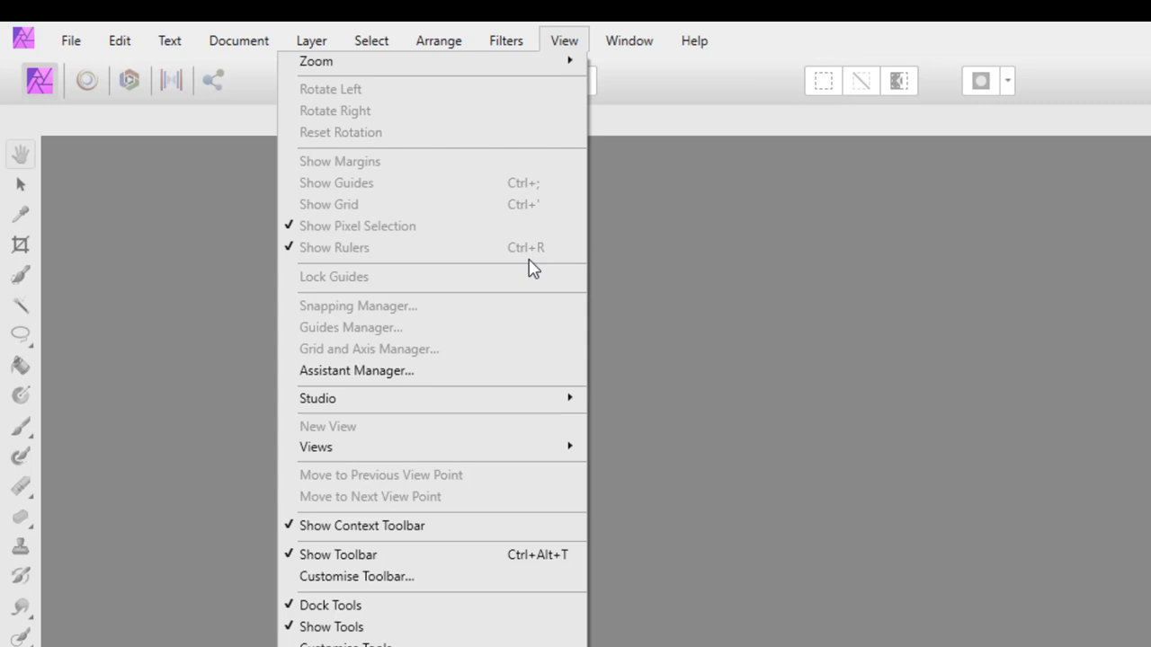
{"action": "mouse_move", "coordinate": [509, 401]}
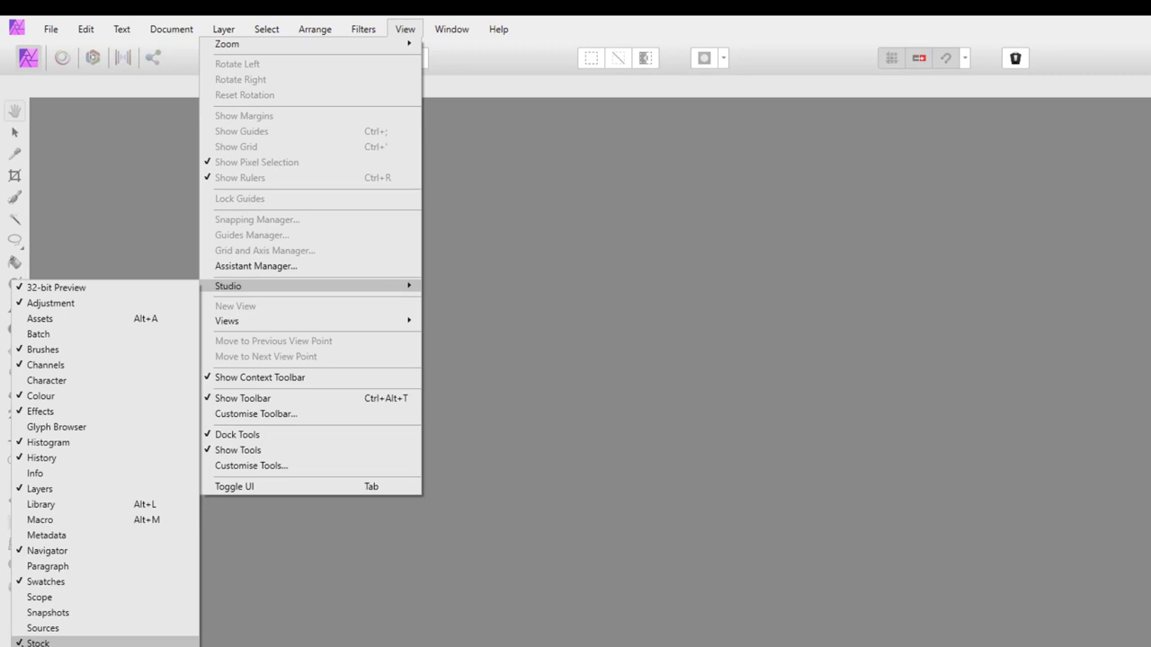
{"action": "left_click", "coordinate": [1142, 57]}
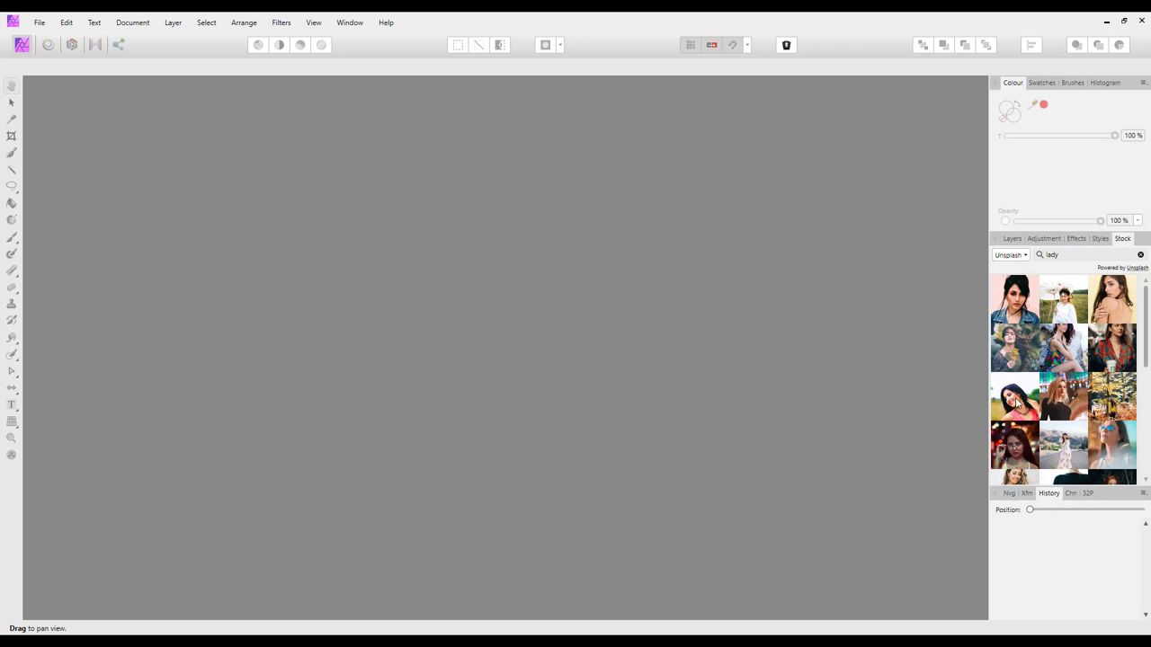
{"action": "left_click_drag", "start_coordinate": [1015, 405], "coordinate": [432, 337]}
{"action": "left_click", "coordinate": [38, 25]}
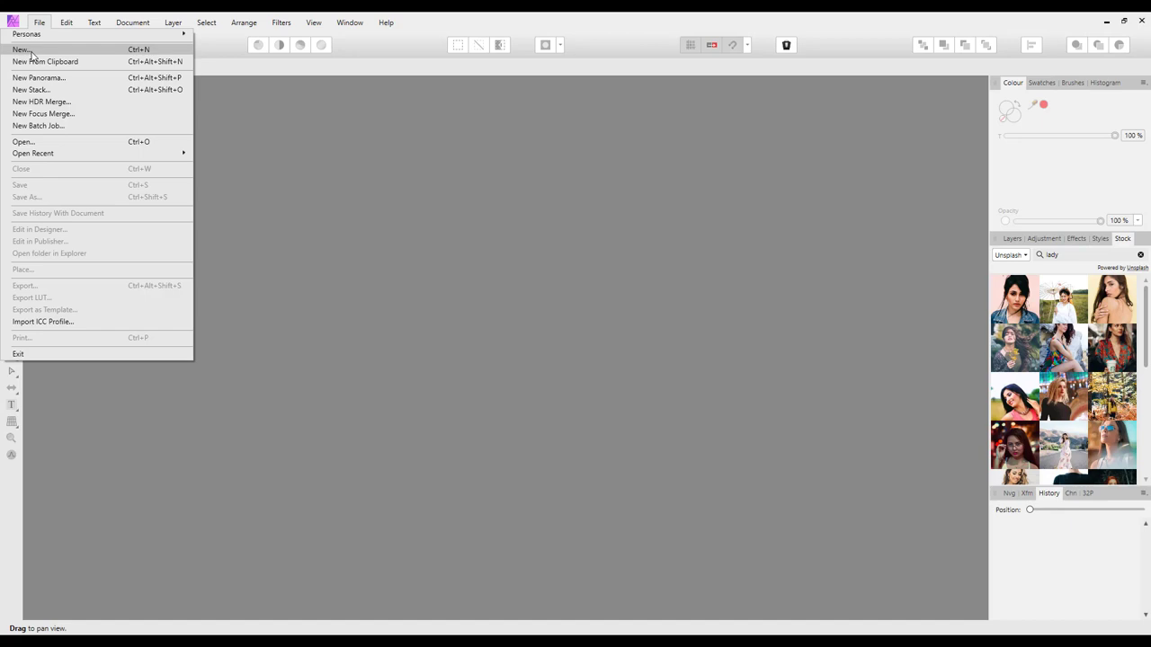
Create a new Print A3 landscape document, 420 × 297 mm at 300 DPI, transparent background
{"action": "left_click", "coordinate": [27, 50]}
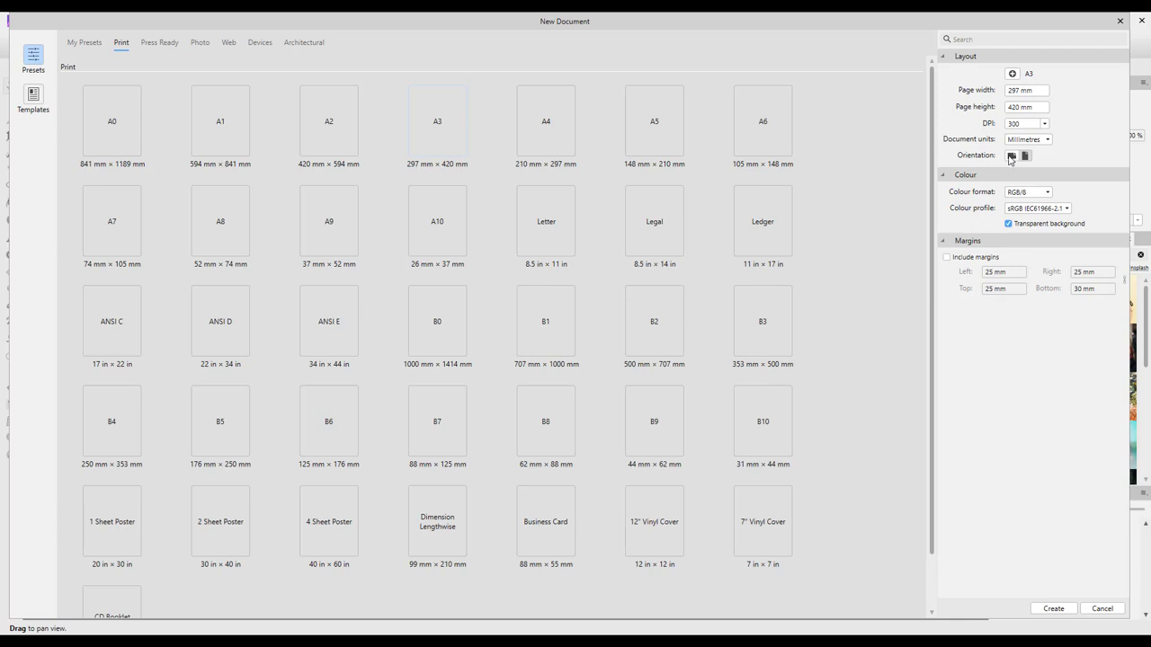
{"action": "left_click", "coordinate": [1011, 156]}
{"action": "left_click", "coordinate": [1054, 610]}
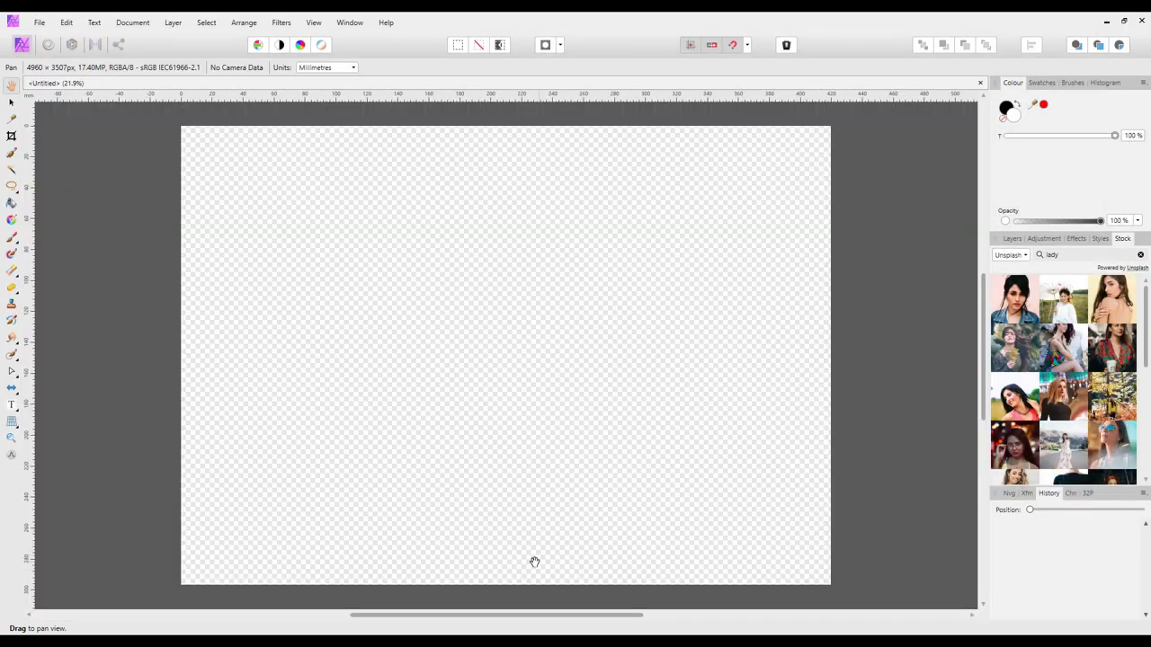
{"action": "left_click", "coordinate": [1013, 239]}
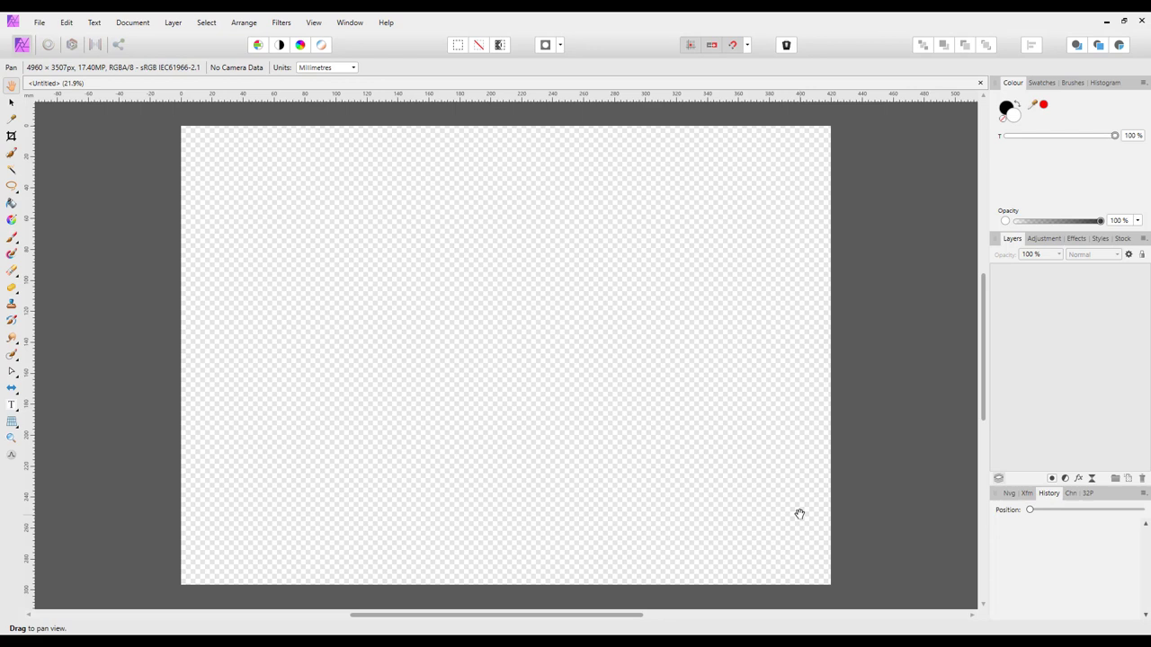
{"action": "left_click", "coordinate": [1124, 240]}
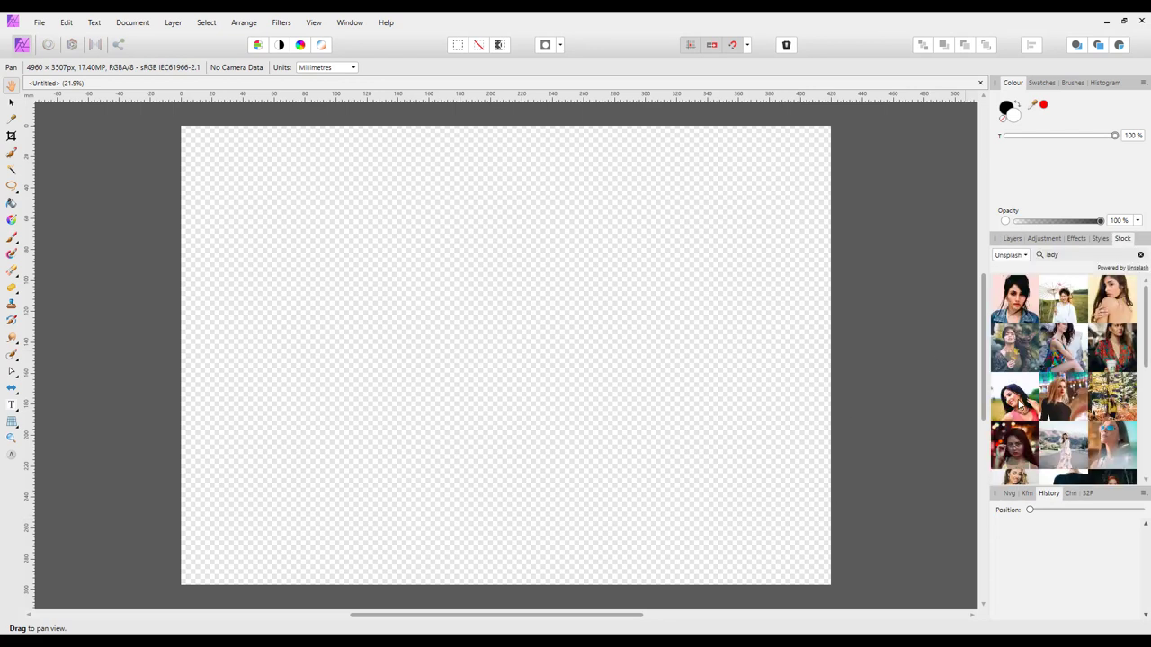
Drag the Unsplash photo of the smiling woman in the pink top onto the canvas
{"action": "left_click_drag", "start_coordinate": [1021, 406], "coordinate": [470, 346]}
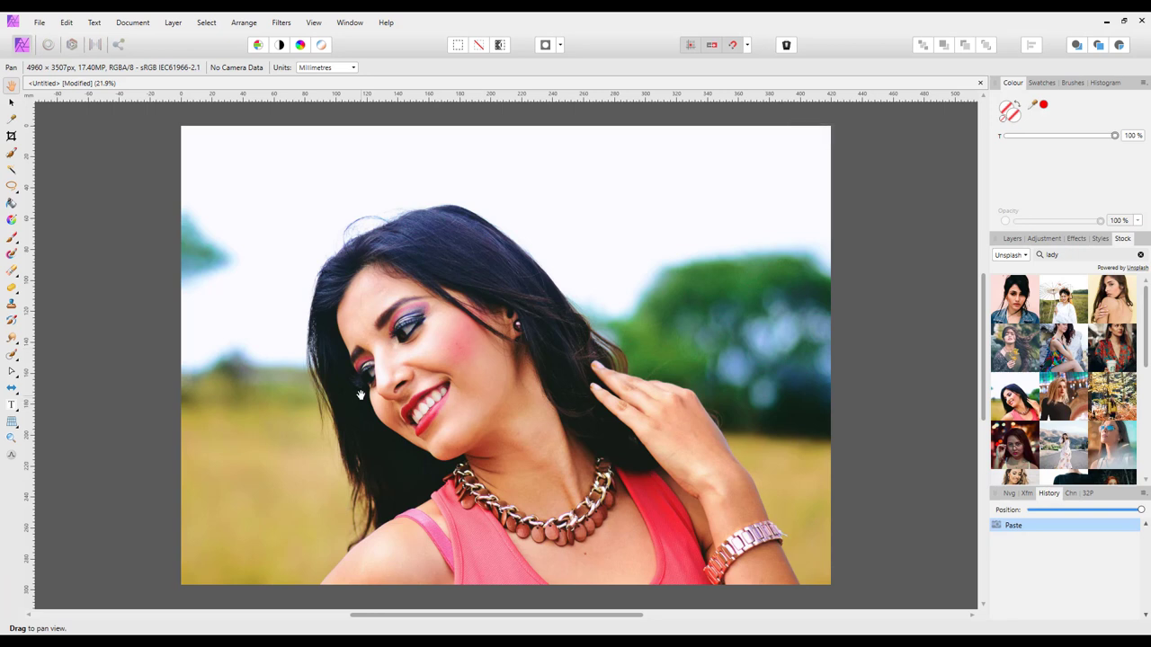
Scale the woman photo down to about 214 × 141 mm and centre it on the transparent page
{"action": "left_click", "coordinate": [12, 104]}
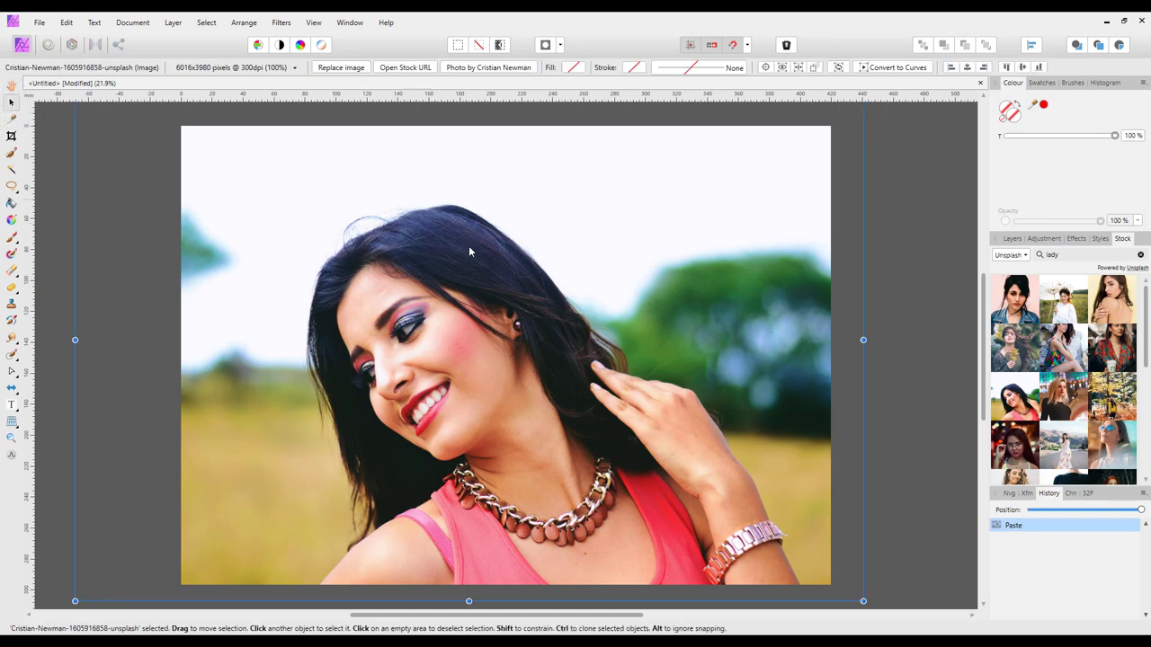
{"action": "scroll", "coordinate": [912, 408], "scroll_direction": "down", "scroll_amount": 1}
{"action": "scroll", "coordinate": [912, 410], "scroll_direction": "down", "scroll_amount": 1}
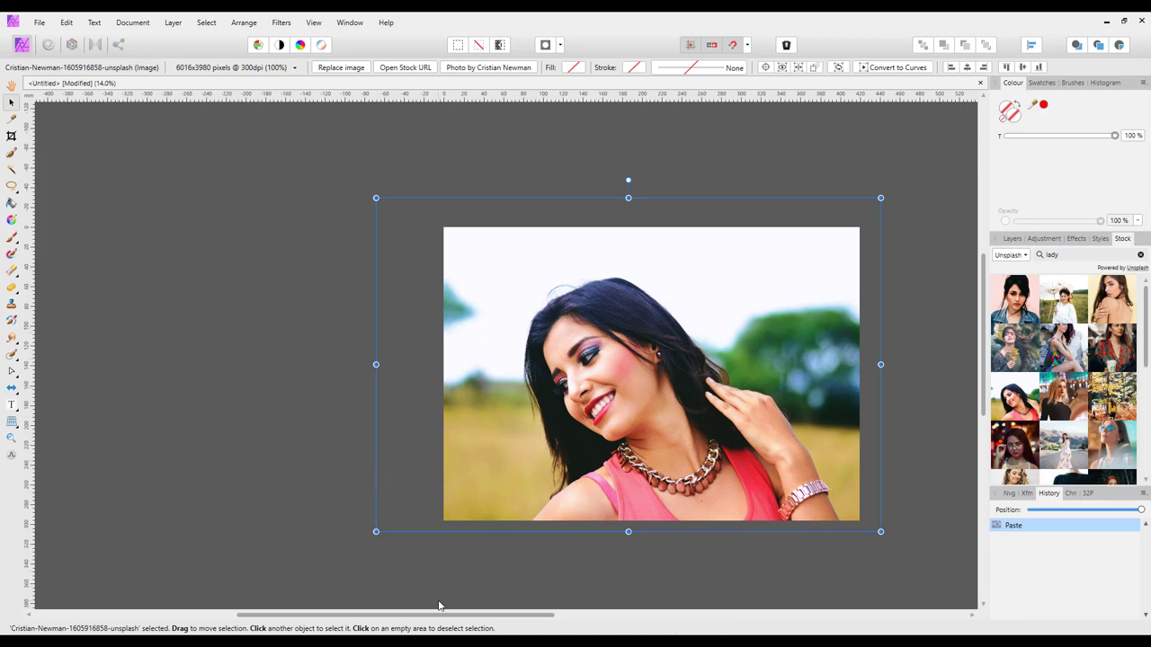
{"action": "left_click_drag", "start_coordinate": [447, 617], "coordinate": [548, 617]}
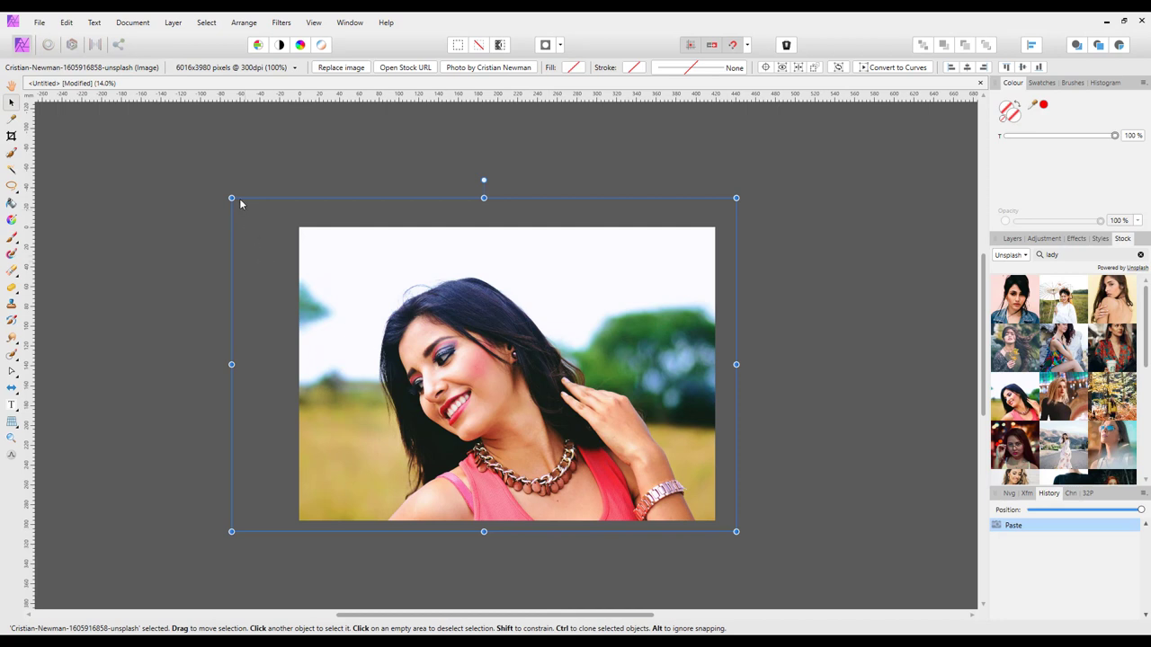
{"action": "left_click_drag", "start_coordinate": [227, 195], "coordinate": [276, 228]}
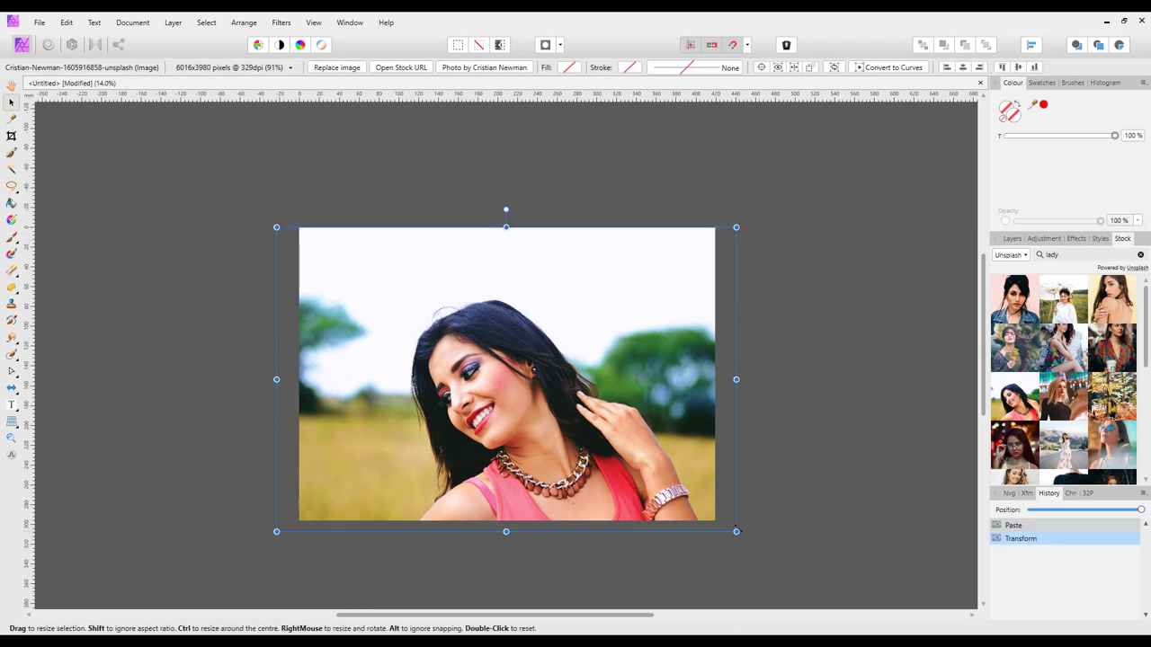
{"action": "left_click_drag", "start_coordinate": [736, 532], "coordinate": [722, 521]}
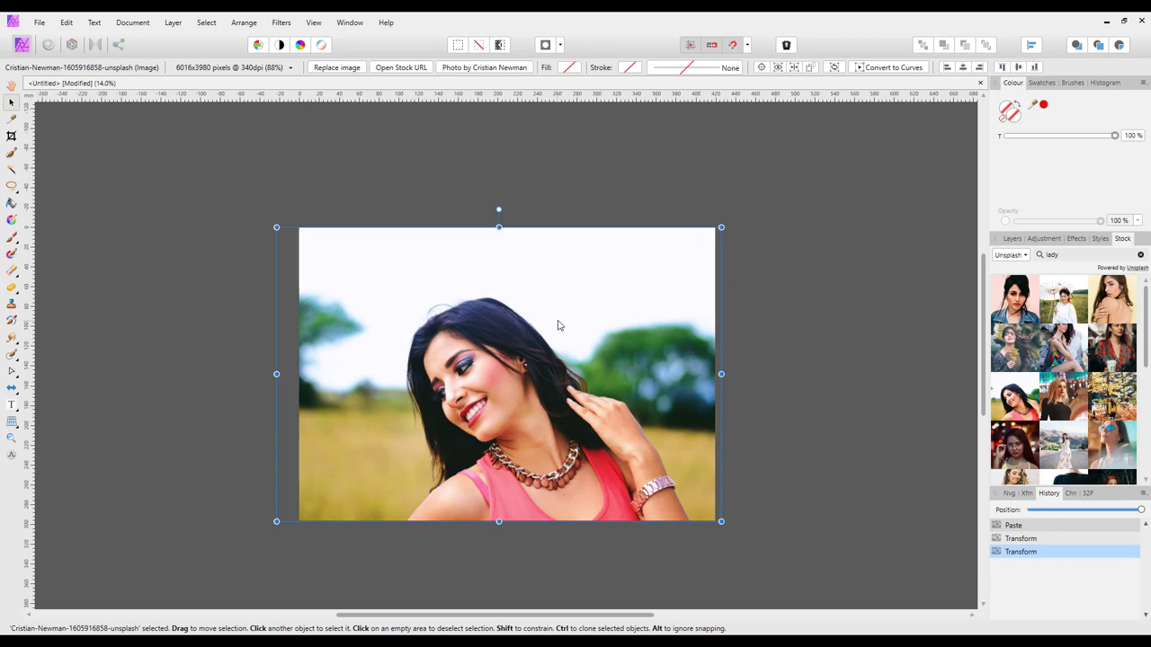
{"action": "mouse_move", "coordinate": [469, 443]}
{"action": "left_mouse_down"}
{"action": "mouse_move", "coordinate": [493, 447]}
{"action": "mouse_move", "coordinate": [457, 441]}
{"action": "mouse_move", "coordinate": [475, 448]}
{"action": "left_mouse_up"}
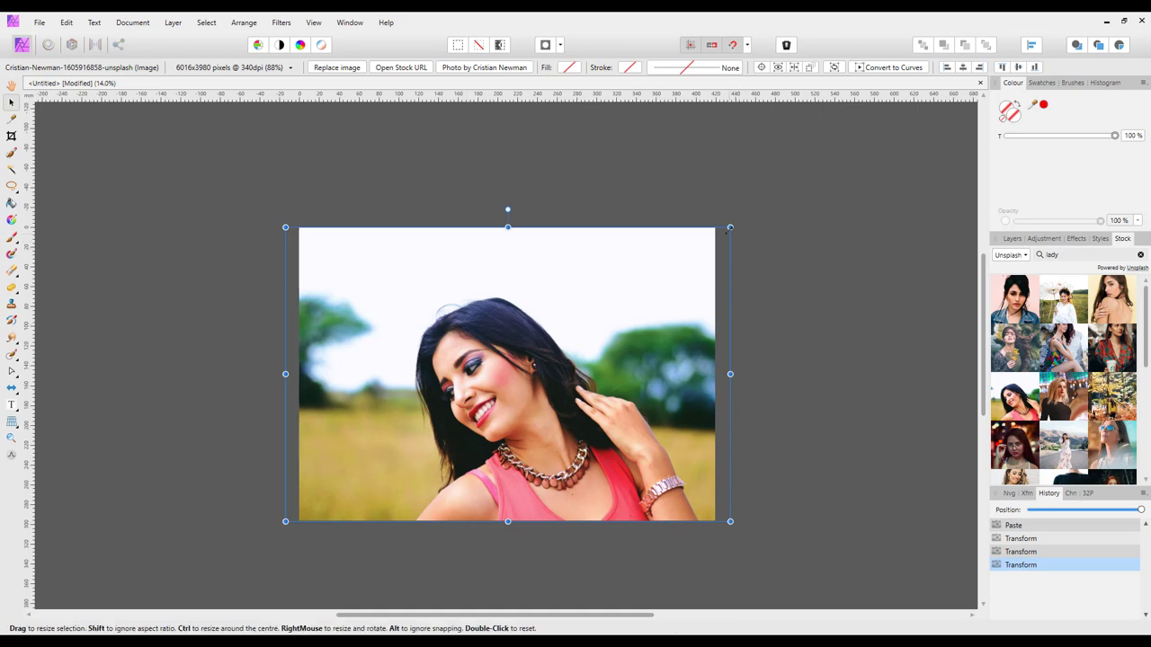
{"action": "left_click_drag", "start_coordinate": [730, 228], "coordinate": [622, 316]}
{"action": "left_click", "coordinate": [672, 372]}
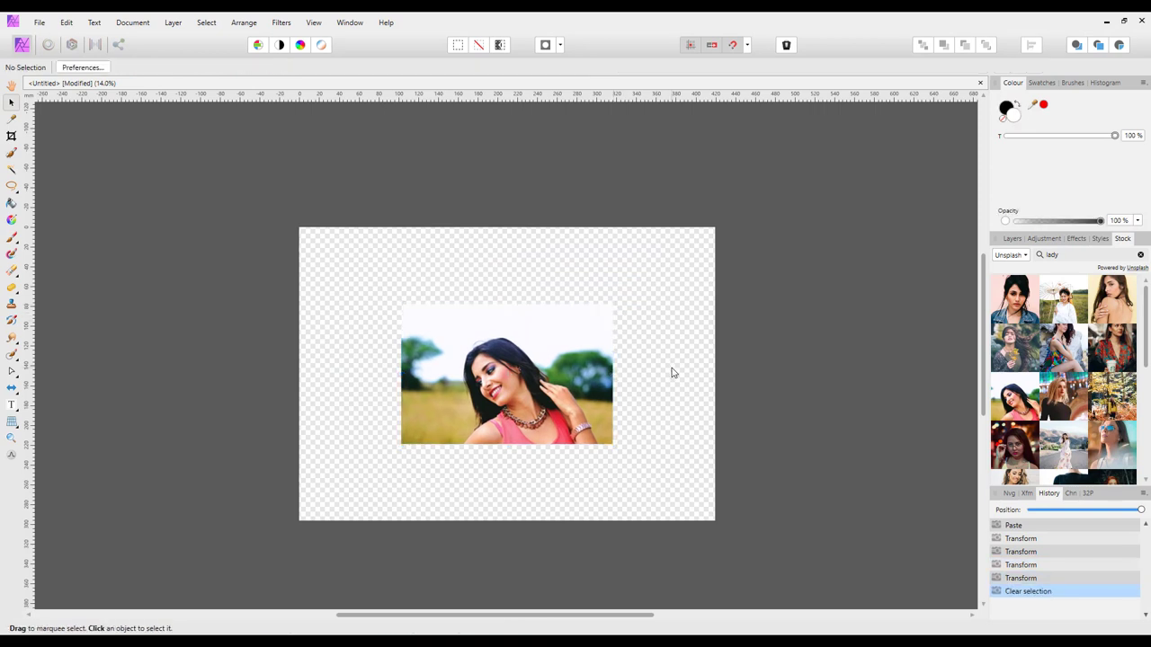
Pull the crop's top-left and bottom-right corners in to the photo's edges
{"action": "left_click", "coordinate": [12, 137]}
{"action": "left_click_drag", "start_coordinate": [301, 229], "coordinate": [401, 306]}
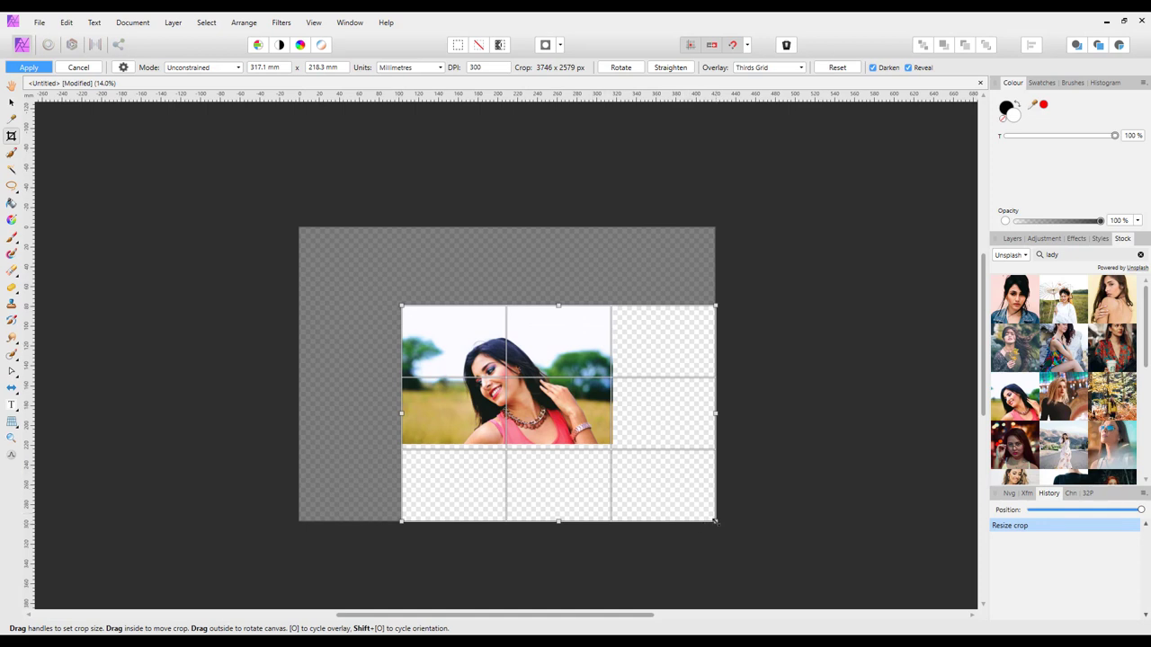
{"action": "left_click_drag", "start_coordinate": [716, 521], "coordinate": [613, 445]}
{"action": "left_click_drag", "start_coordinate": [390, 318], "coordinate": [401, 306]}
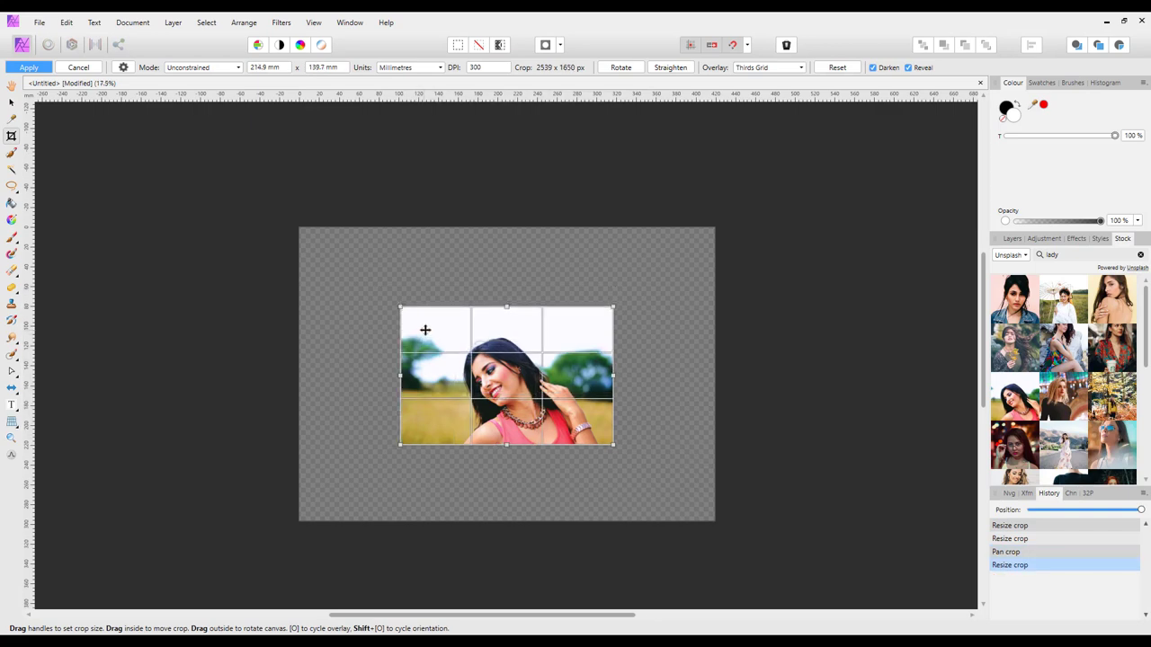
Trim the crop's left and bottom edges slightly and apply it, giving 2502 × 1632 px
{"action": "scroll", "coordinate": [555, 393], "scroll_direction": "up", "scroll_amount": 5}
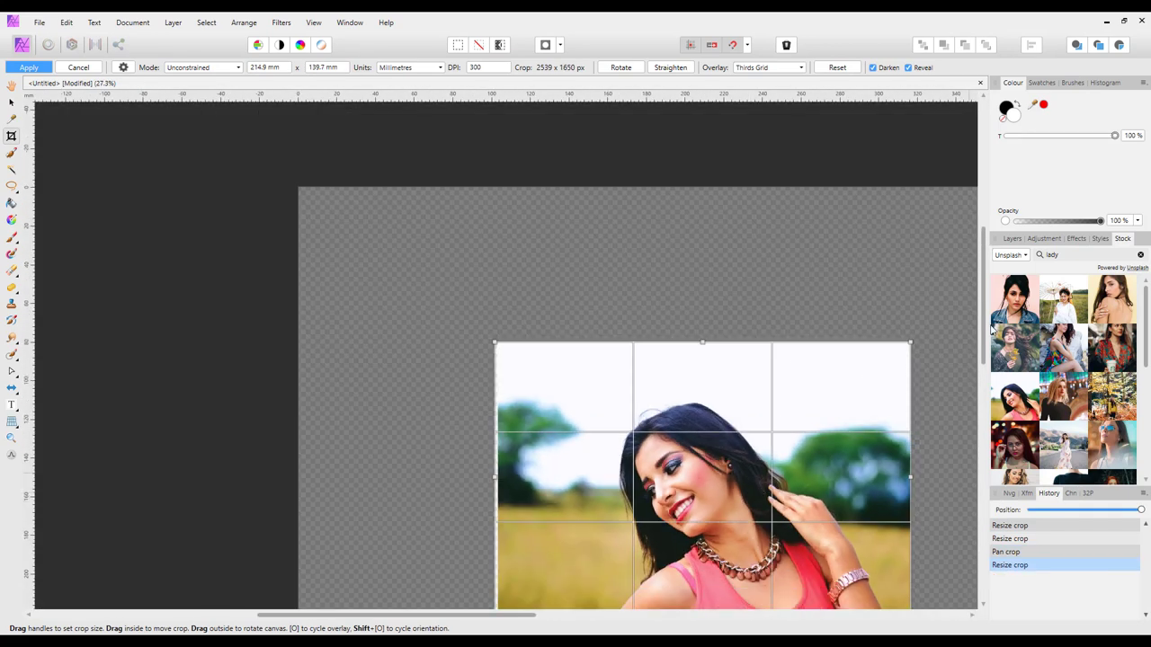
{"action": "left_click_drag", "start_coordinate": [986, 333], "coordinate": [984, 361]}
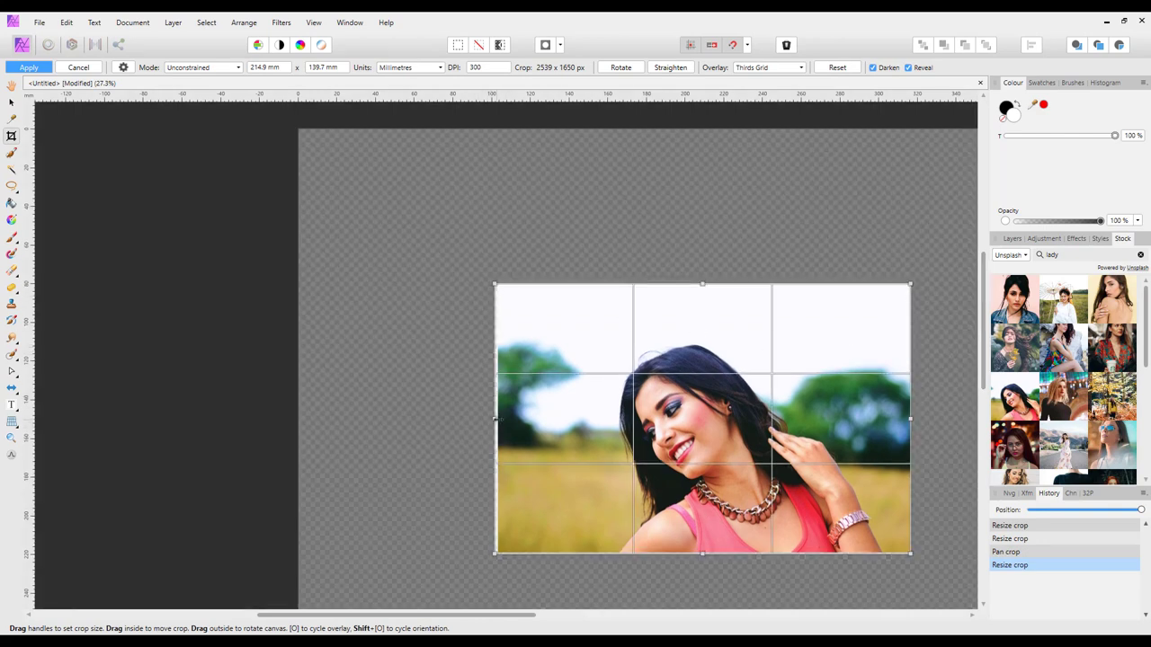
{"action": "left_click_drag", "start_coordinate": [495, 419], "coordinate": [500, 419]}
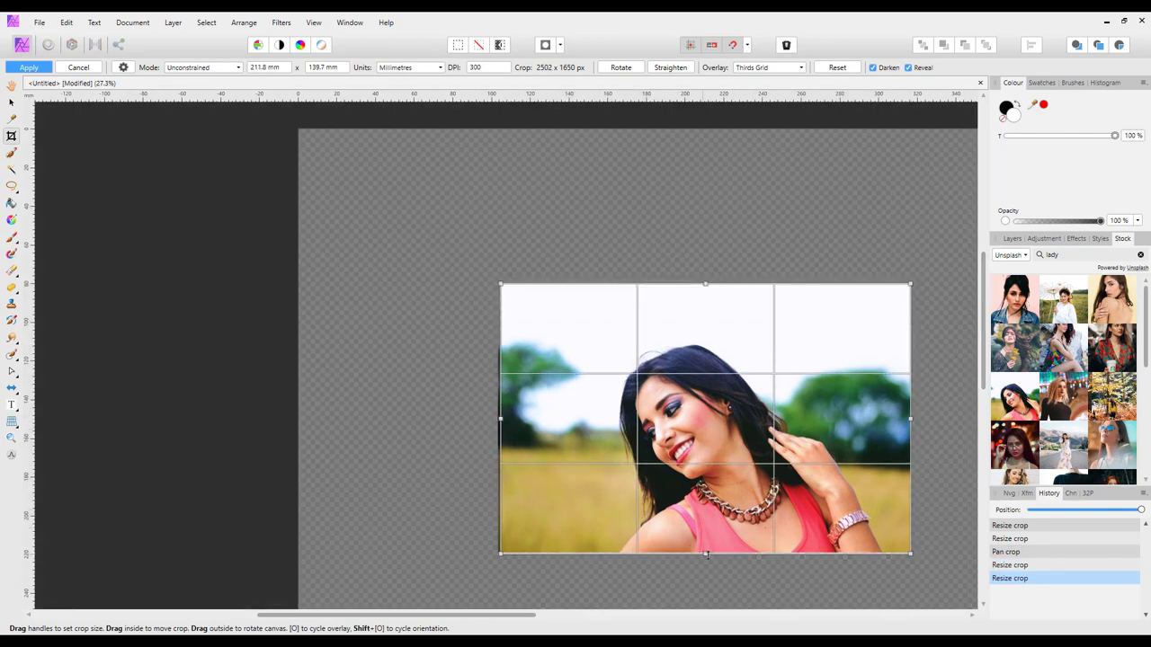
{"action": "left_click_drag", "start_coordinate": [705, 552], "coordinate": [705, 549]}
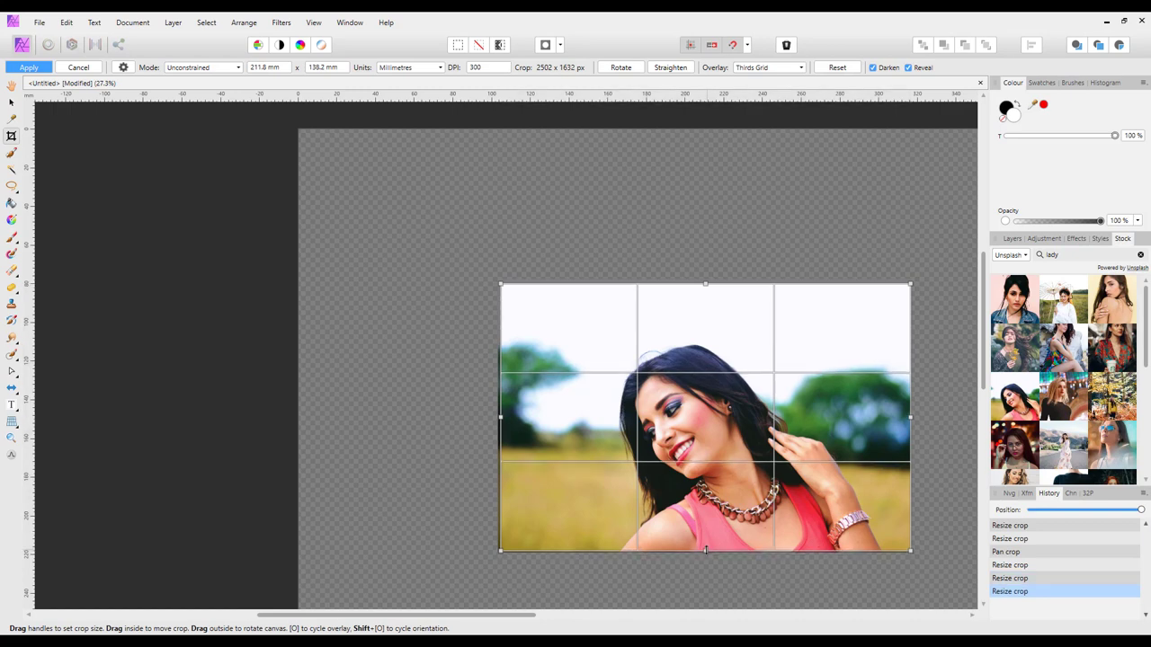
{"action": "key", "text": "h"}
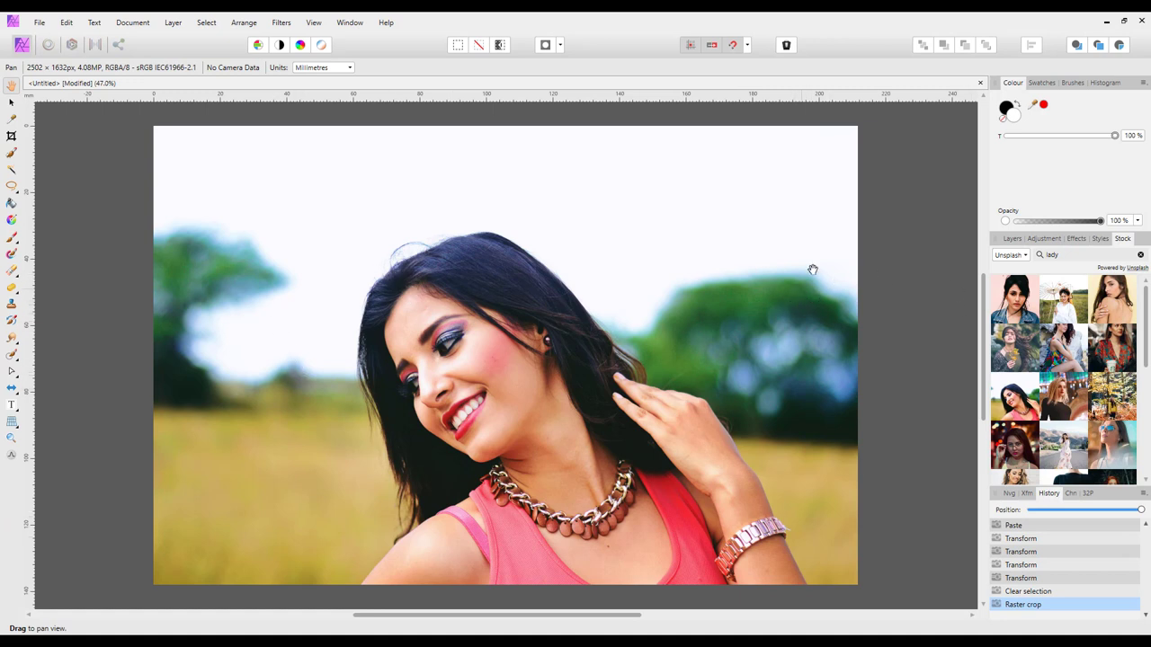
Close the cropped photo without saving and create a new A3 landscape document, 420 × 297 mm
{"action": "left_click", "coordinate": [981, 85]}
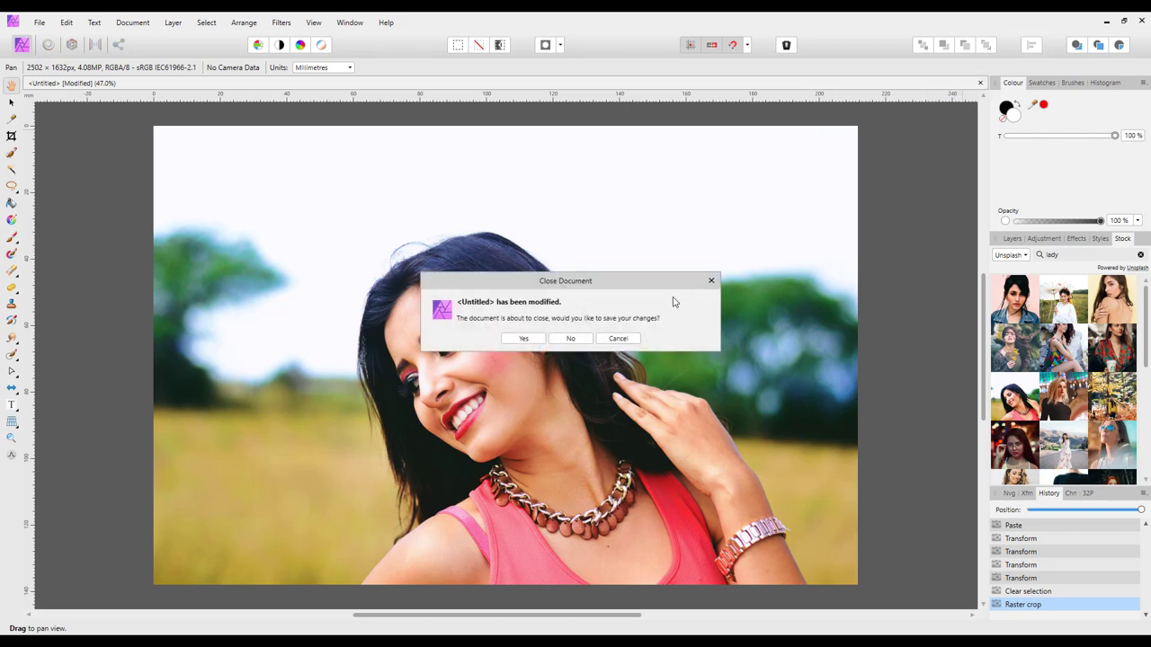
{"action": "left_click", "coordinate": [571, 338]}
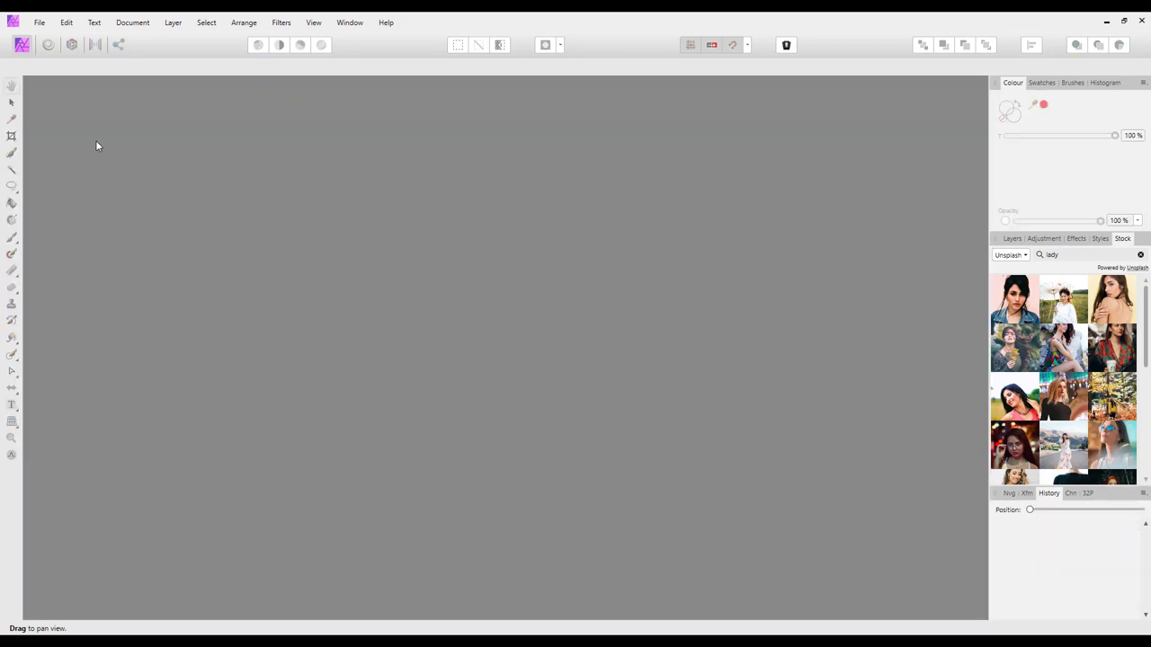
{"action": "left_click", "coordinate": [39, 26]}
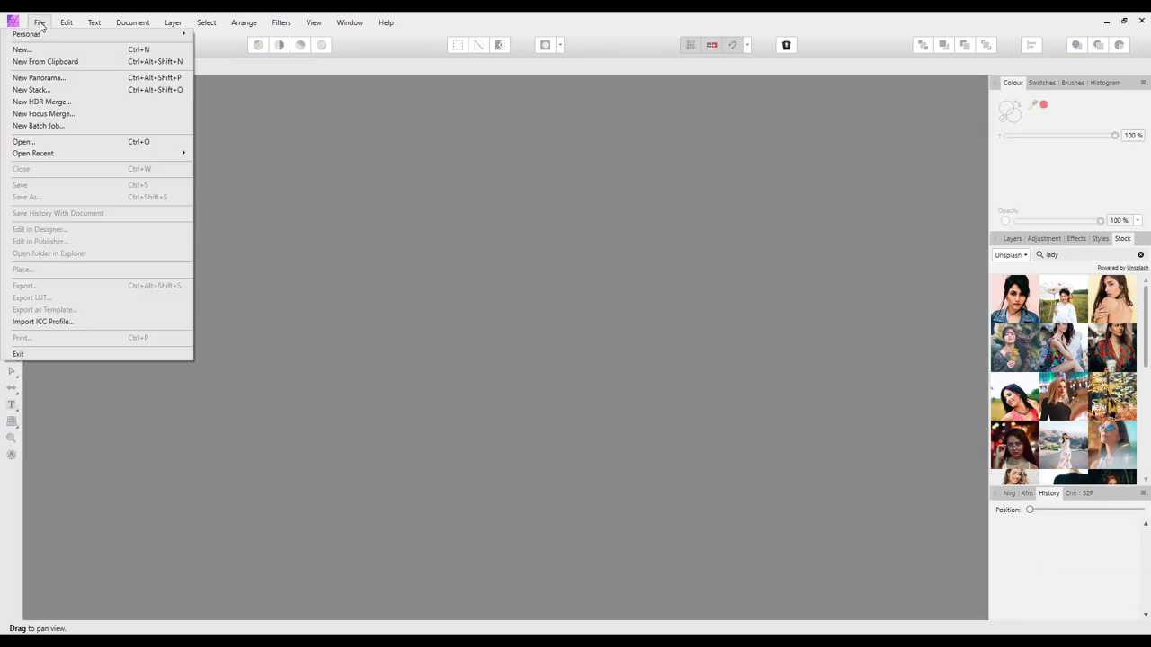
{"action": "left_click", "coordinate": [481, 132]}
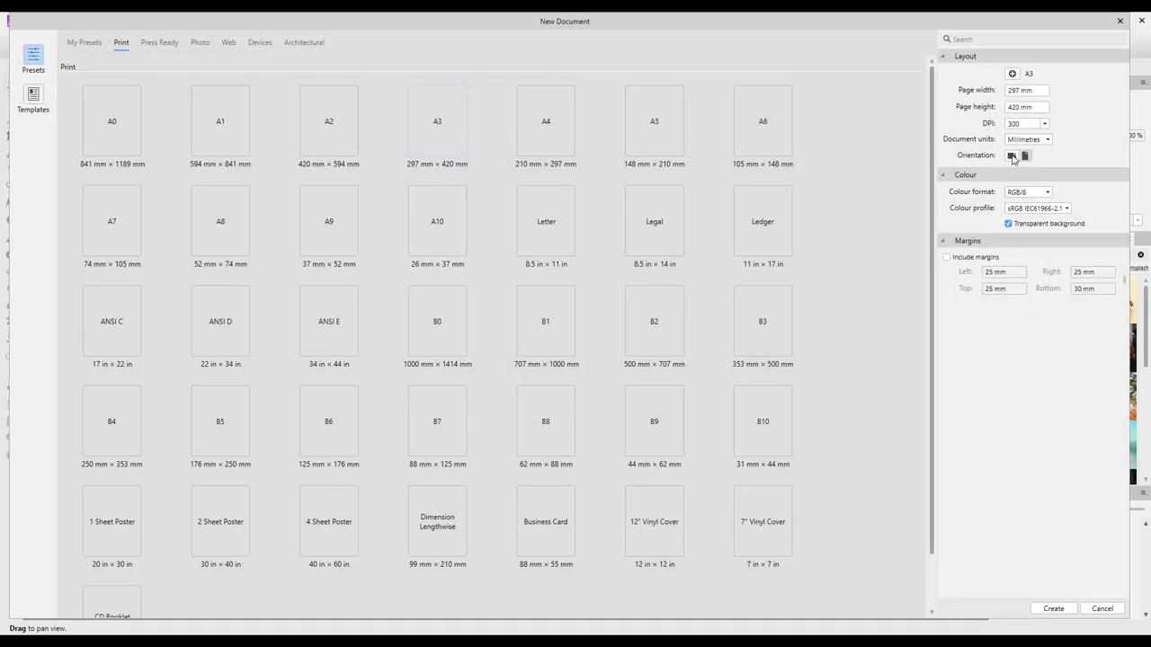
{"action": "left_click", "coordinate": [1011, 157]}
{"action": "left_click", "coordinate": [1054, 609]}
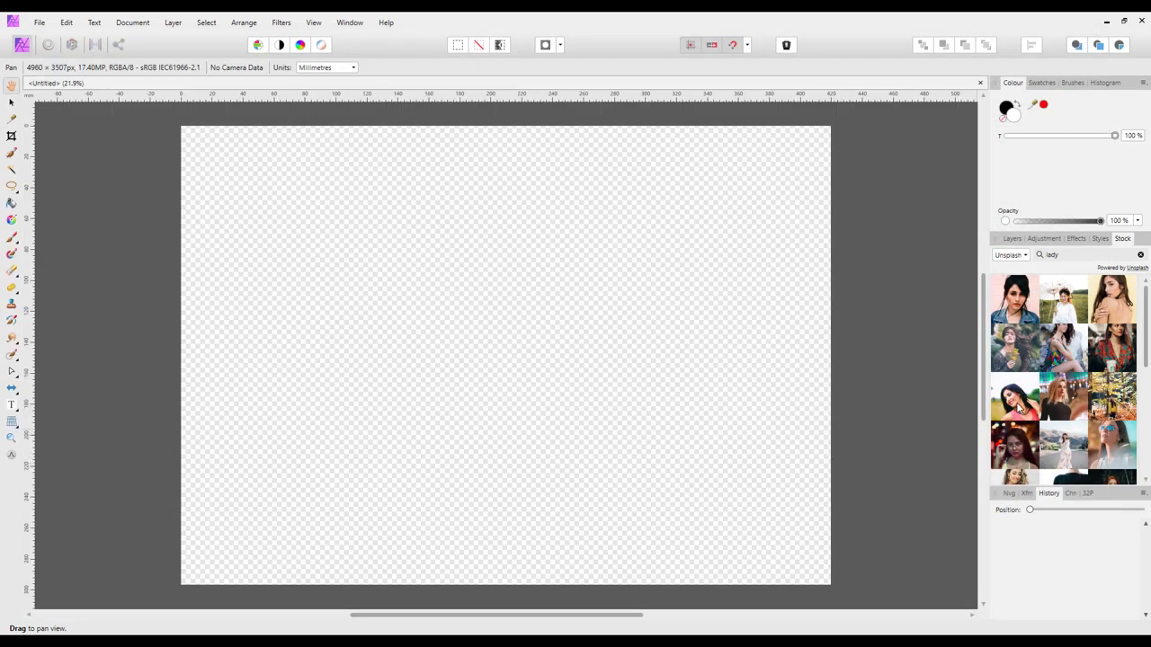
Drop the smiling-woman stock photo from the Stock panel onto the new A3 page
{"action": "left_click_drag", "start_coordinate": [1019, 407], "coordinate": [535, 341]}
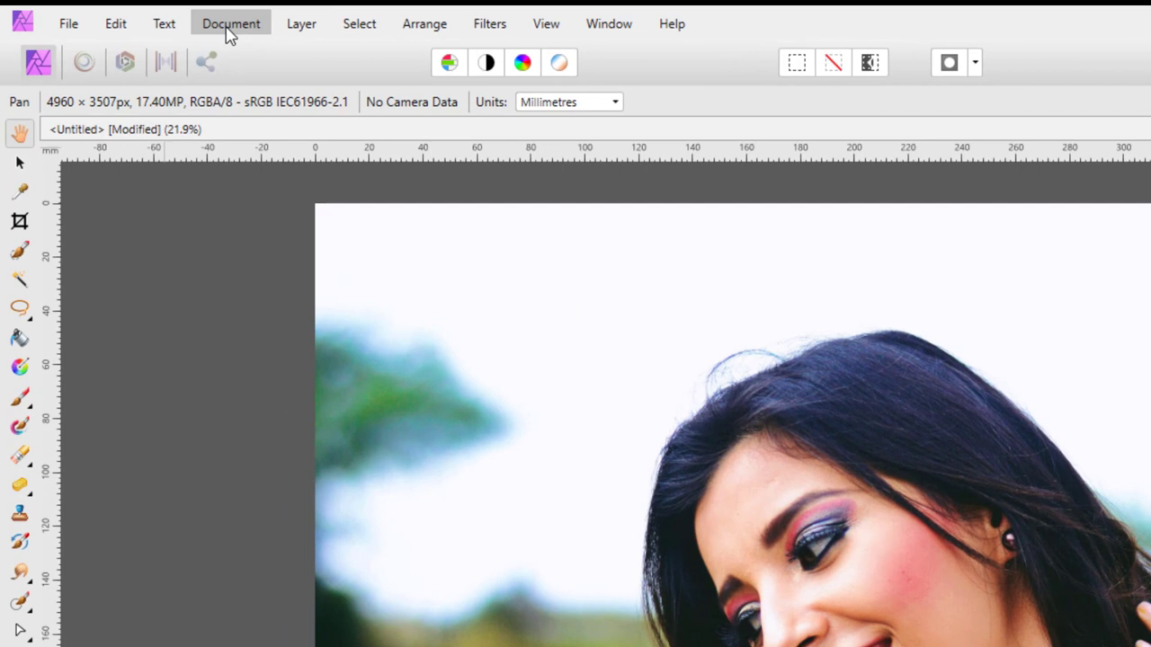
{"action": "left_click", "coordinate": [230, 27]}
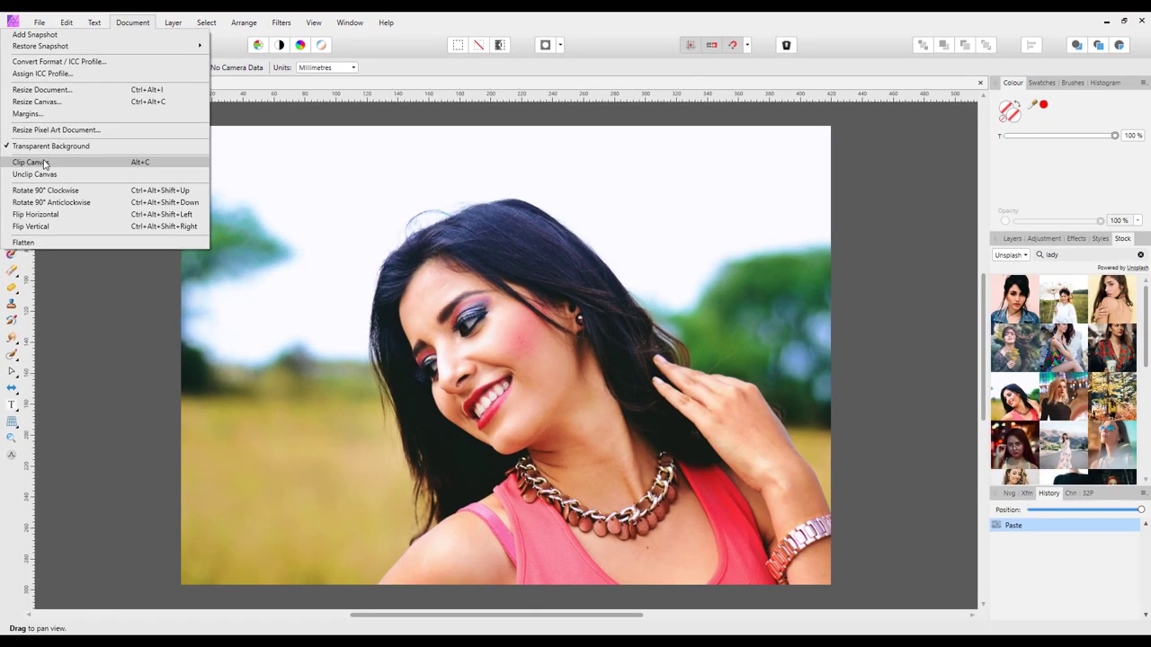
Clip the canvas to the photo, making the document 6016 × 3980 px, and show Layers
{"action": "left_click", "coordinate": [44, 163]}
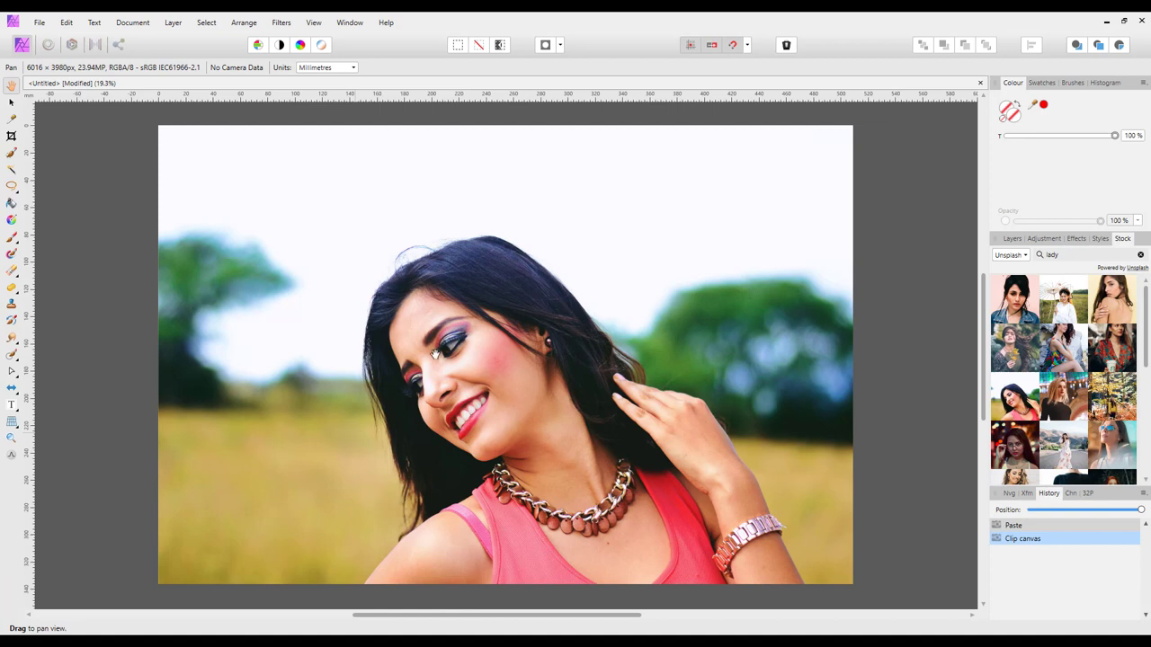
{"action": "left_click", "coordinate": [1016, 241]}
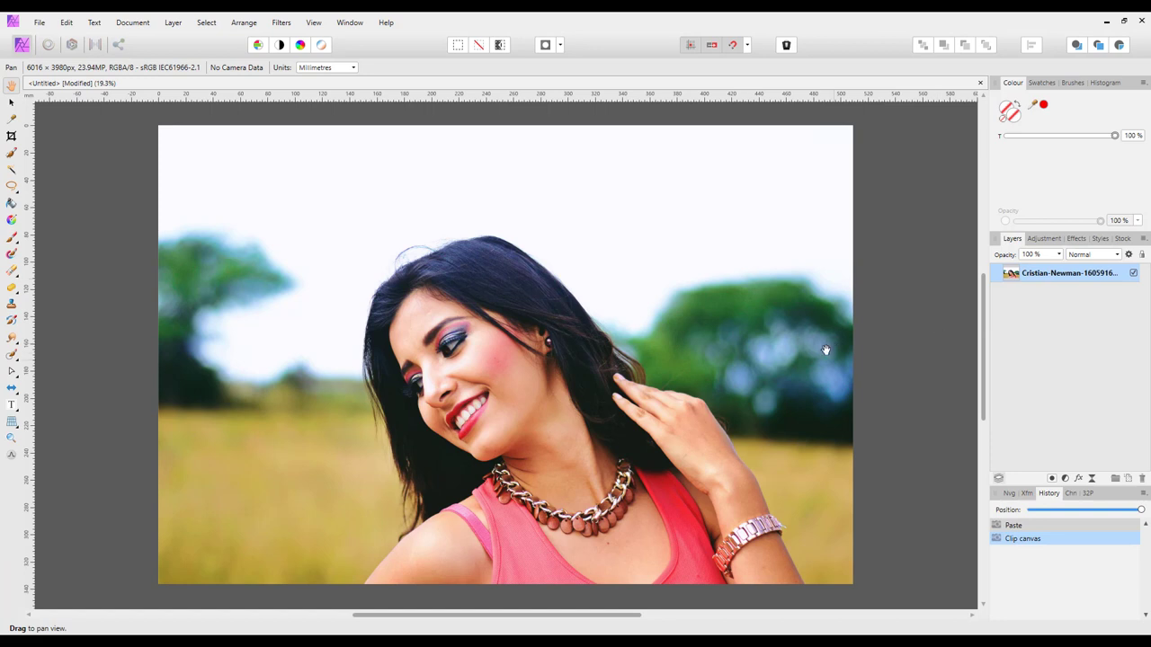
Drag the crop's top-left corner toward the woman and apply, leaving 4568 × 3321 px
{"action": "left_click", "coordinate": [11, 137]}
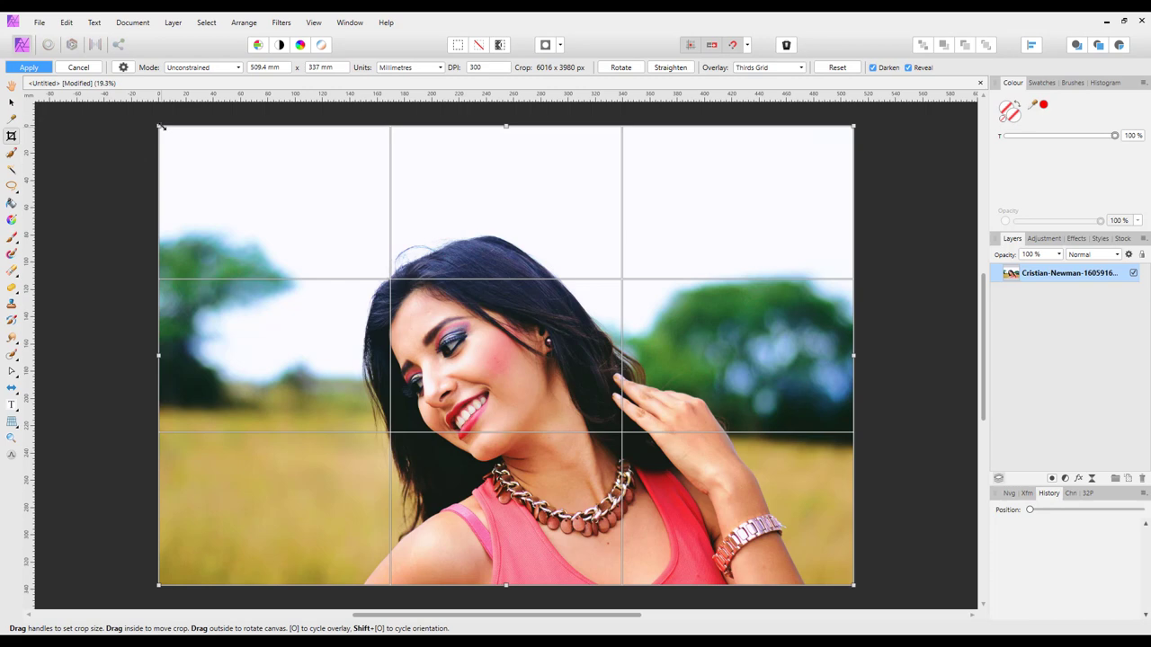
{"action": "left_click_drag", "start_coordinate": [162, 128], "coordinate": [326, 202]}
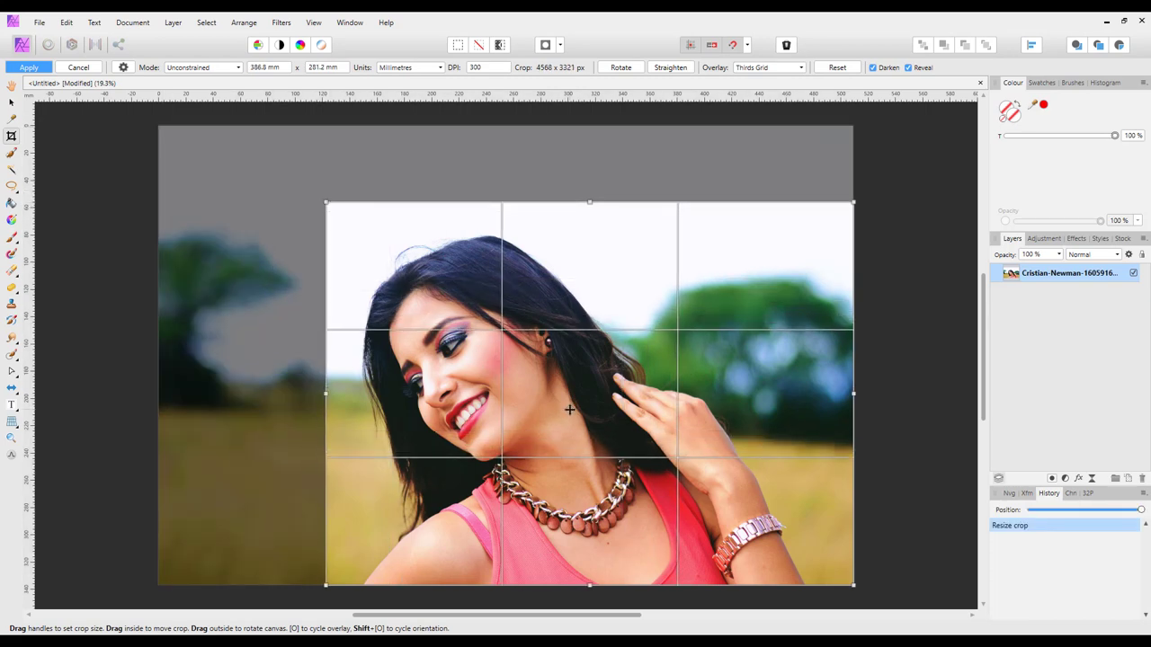
{"action": "key", "text": "Return"}
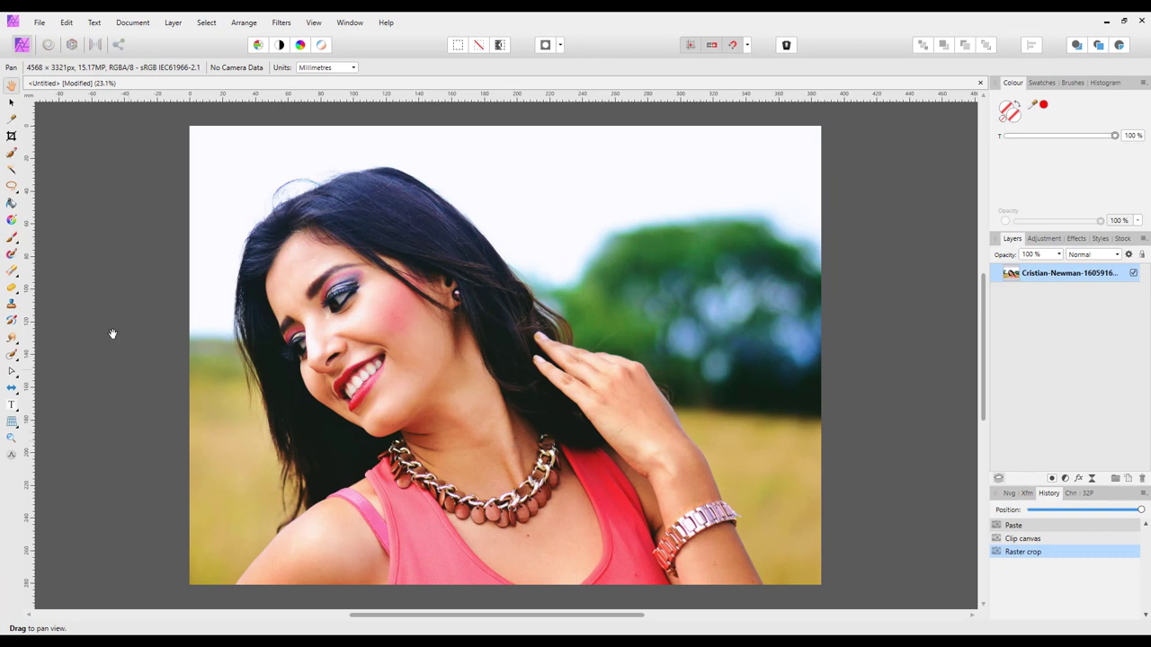